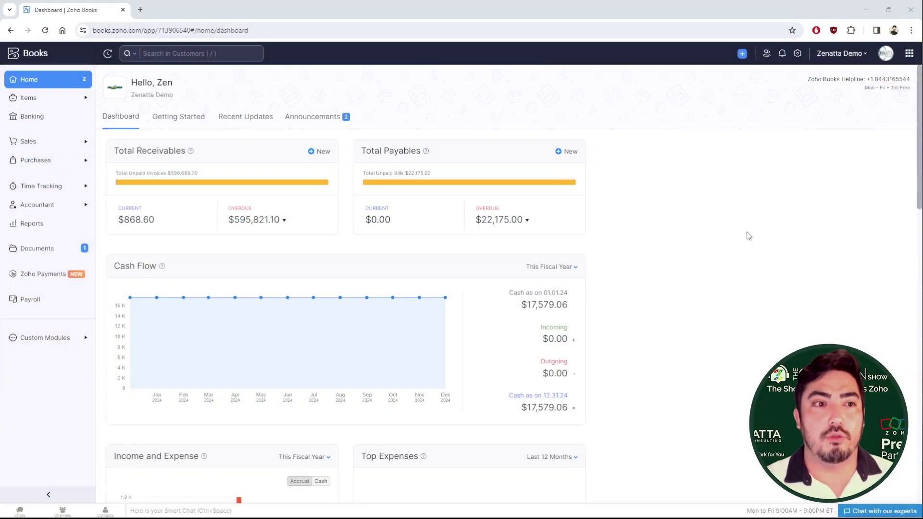
Open Smith Consulting's vendor record from the active vendors under Purchases
click(62, 161)
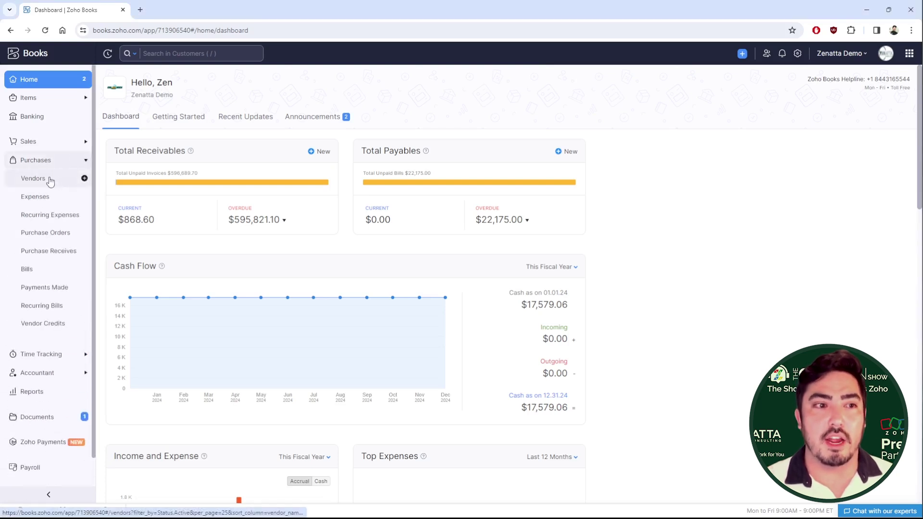
click(50, 181)
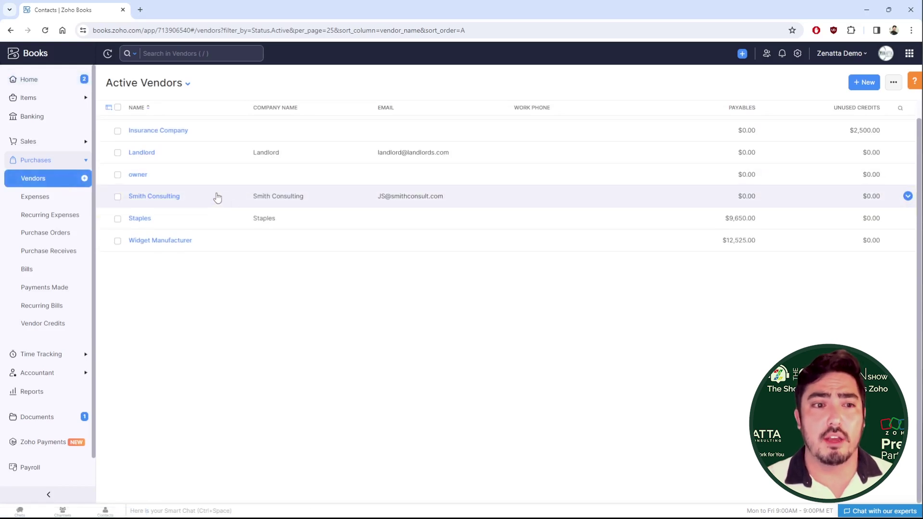
click(157, 197)
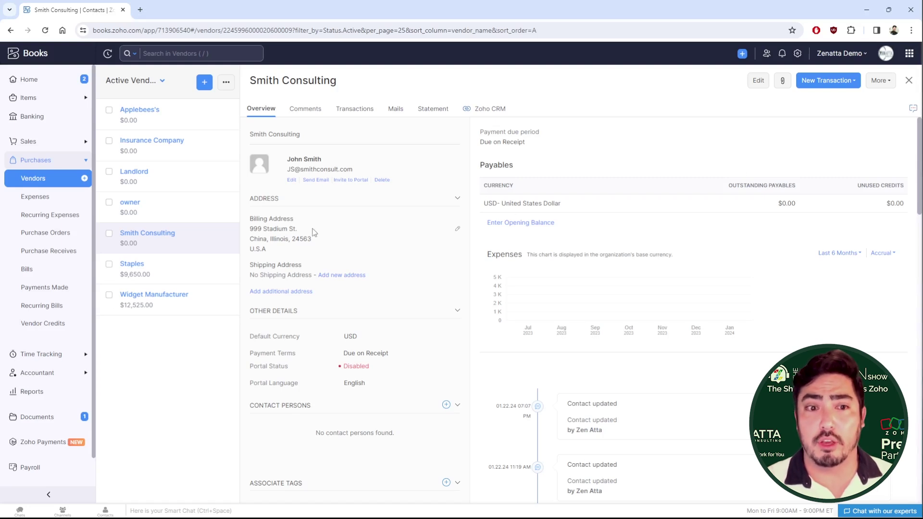
Edit Smith Consulting and turn on Track 1099 Payments
click(754, 86)
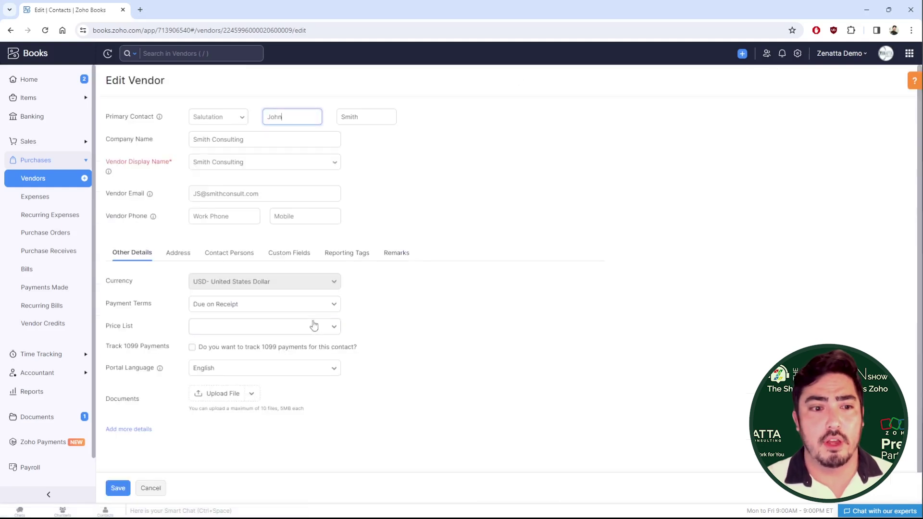
click(173, 375)
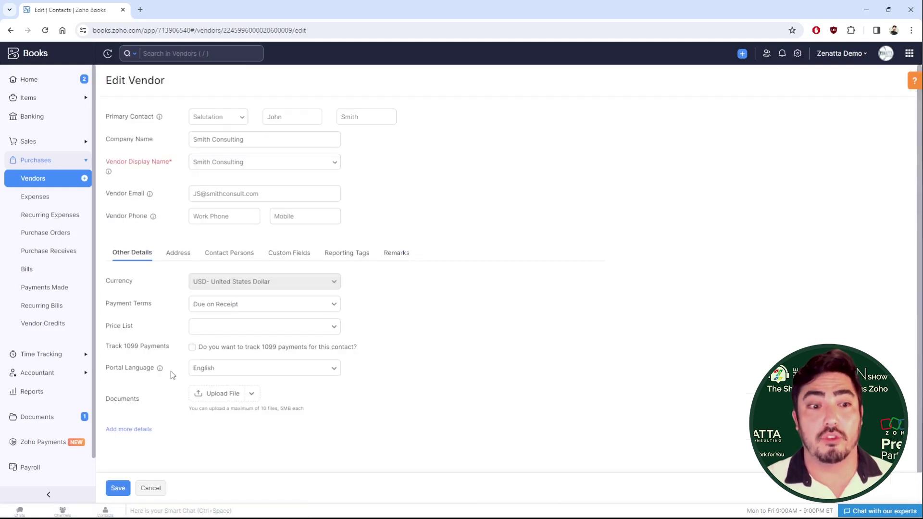
click(192, 348)
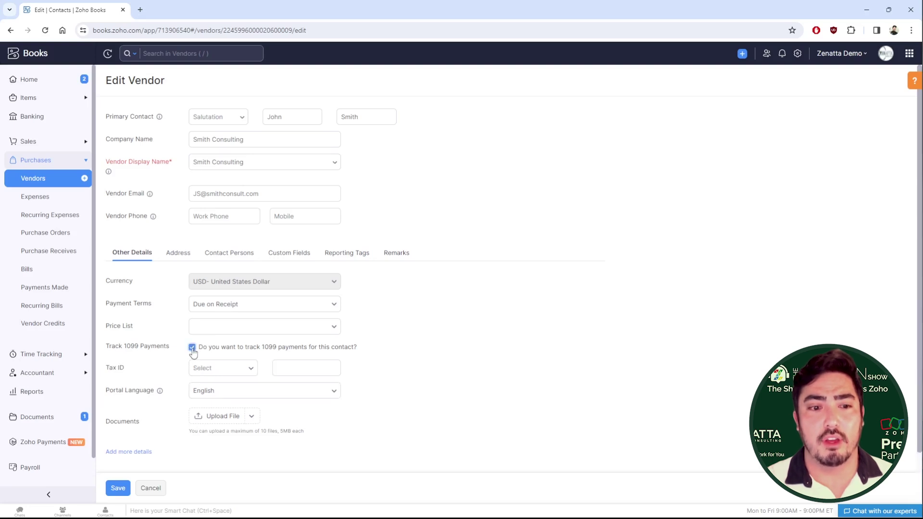
Set the tax ID type to SSN, enter the vendor's SSN, and save the vendor
click(246, 373)
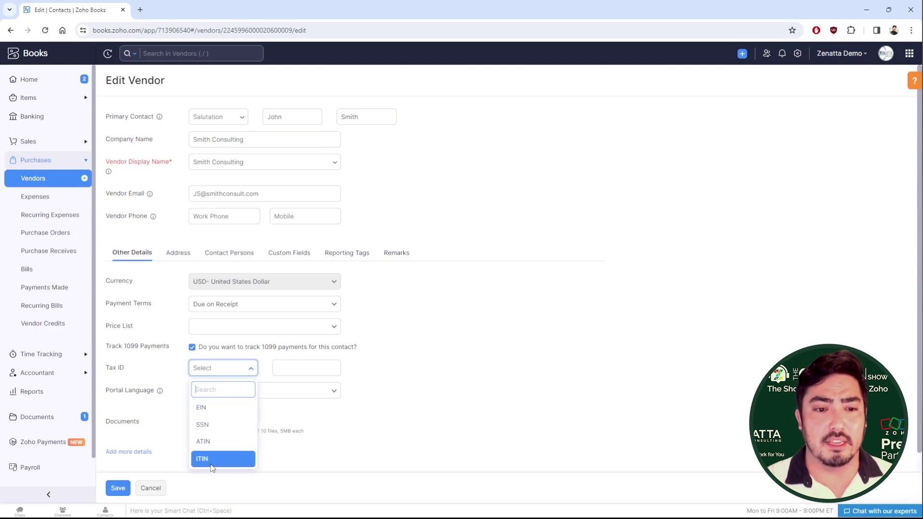
click(293, 365)
click(246, 370)
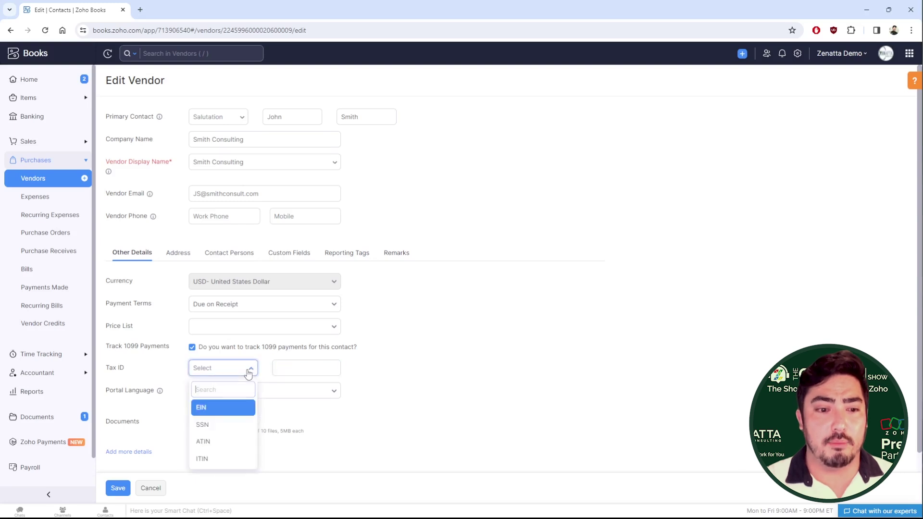
click(219, 423)
click(299, 369)
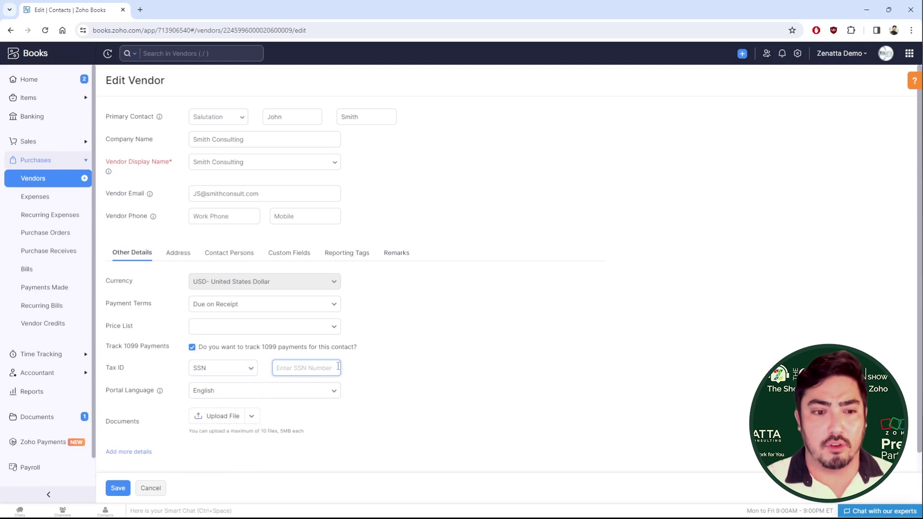
text(999-99-9999)
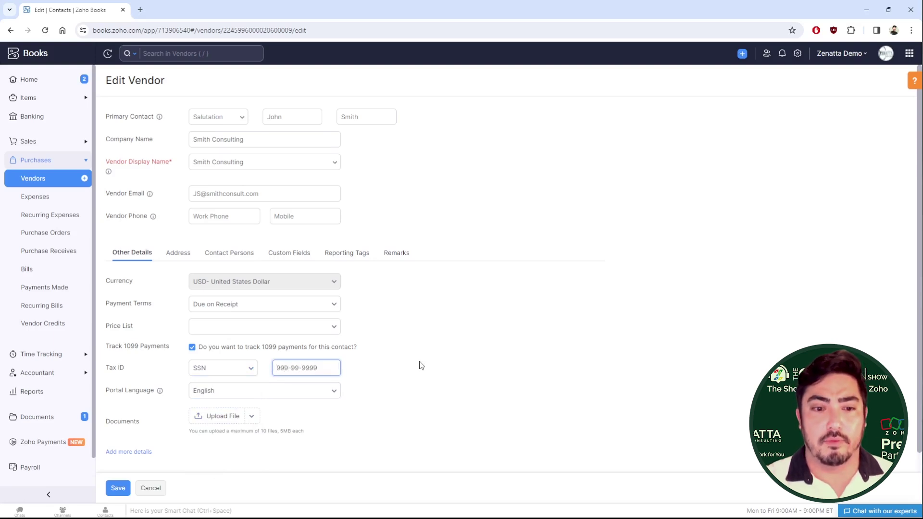
click(420, 365)
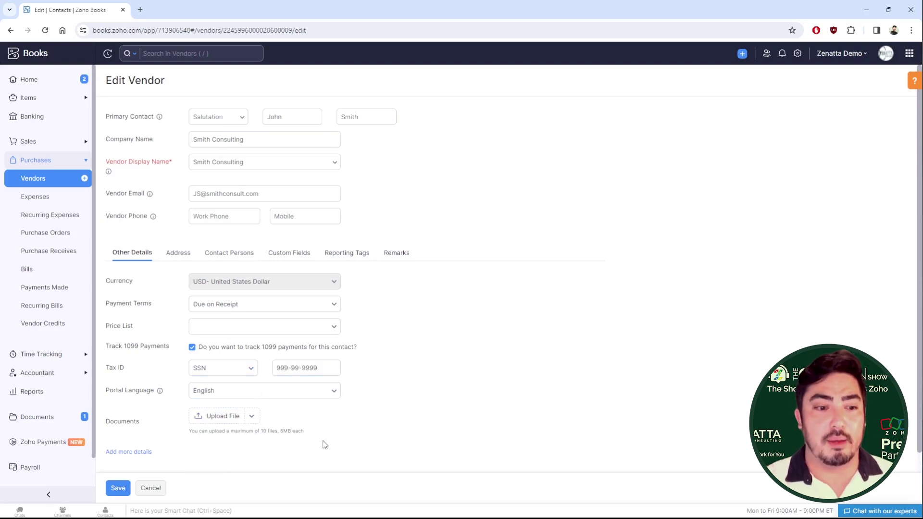
click(118, 489)
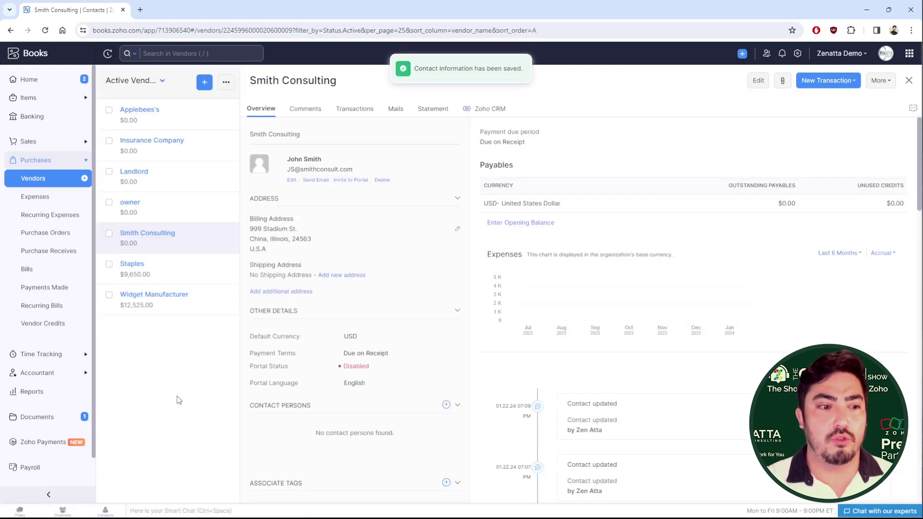
Open the 1099 Report from the Taxes section of Reports, showing Landlord's 2023 rents
click(45, 397)
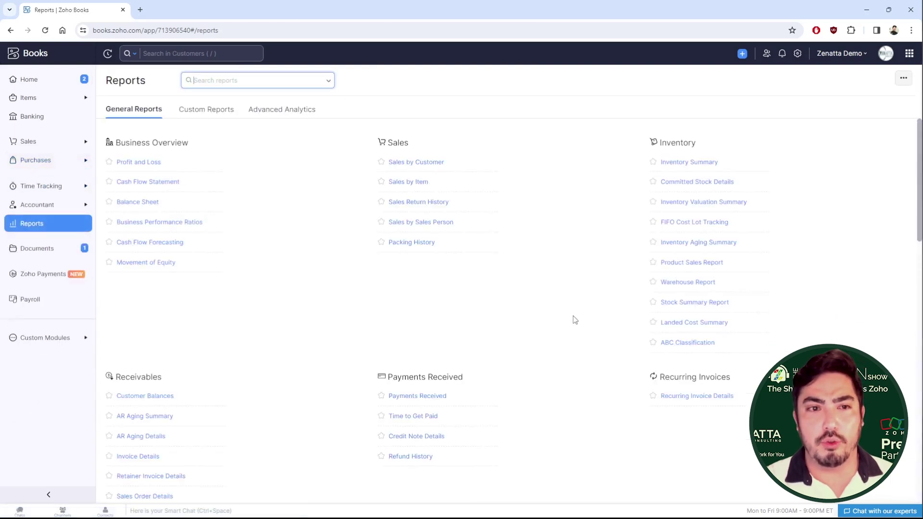
scroll(573, 316, down, 5)
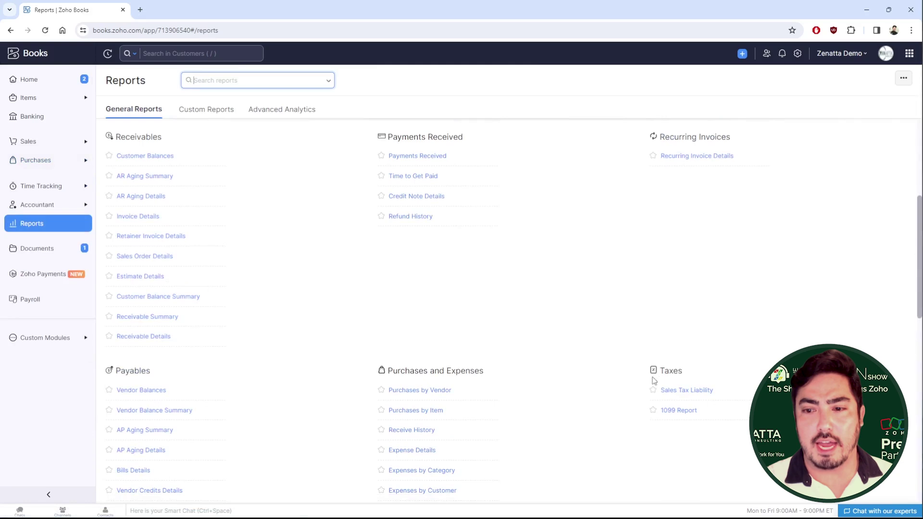
scroll(654, 381, down, 1)
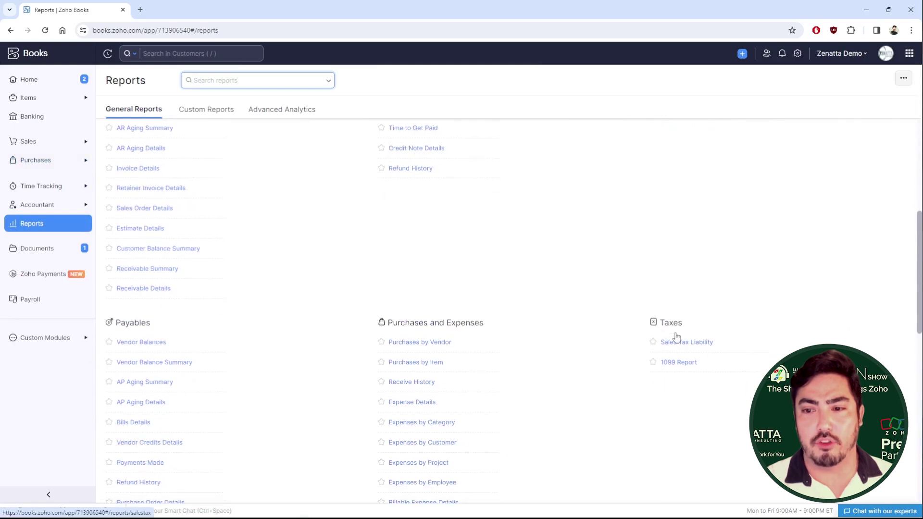
click(670, 368)
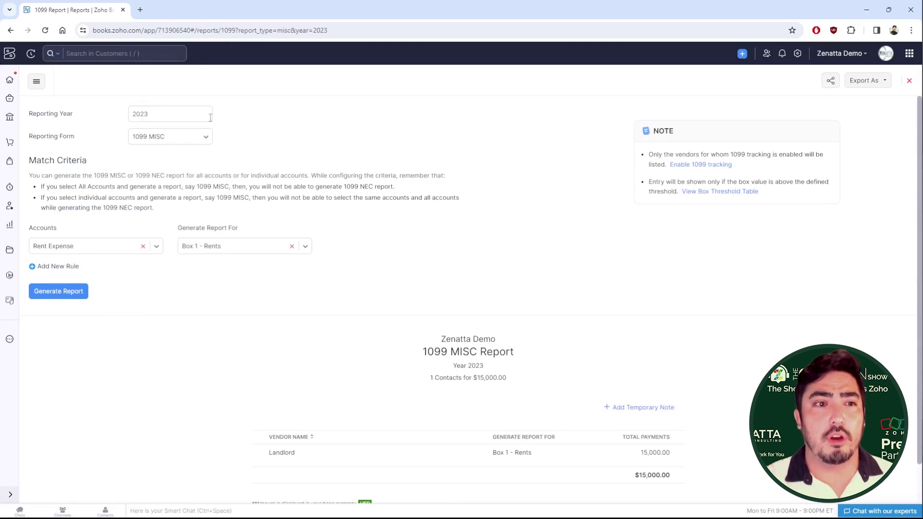
click(174, 115)
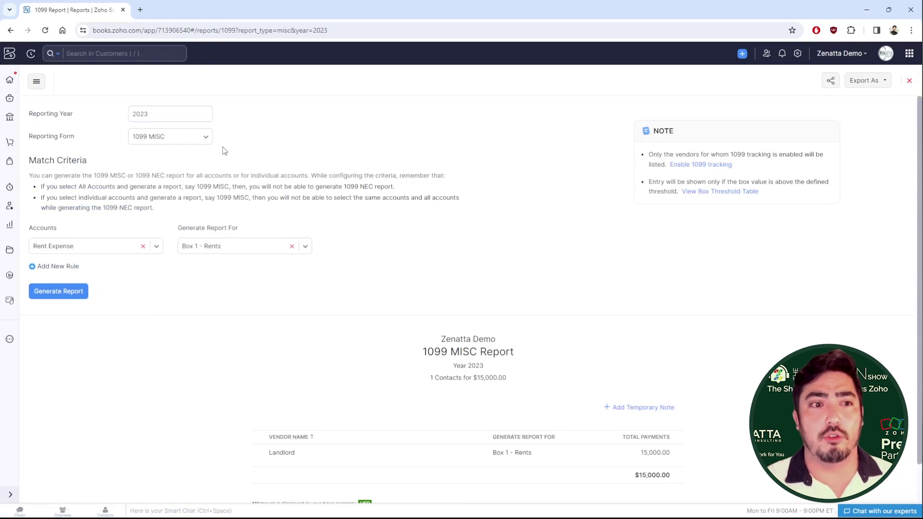
click(187, 145)
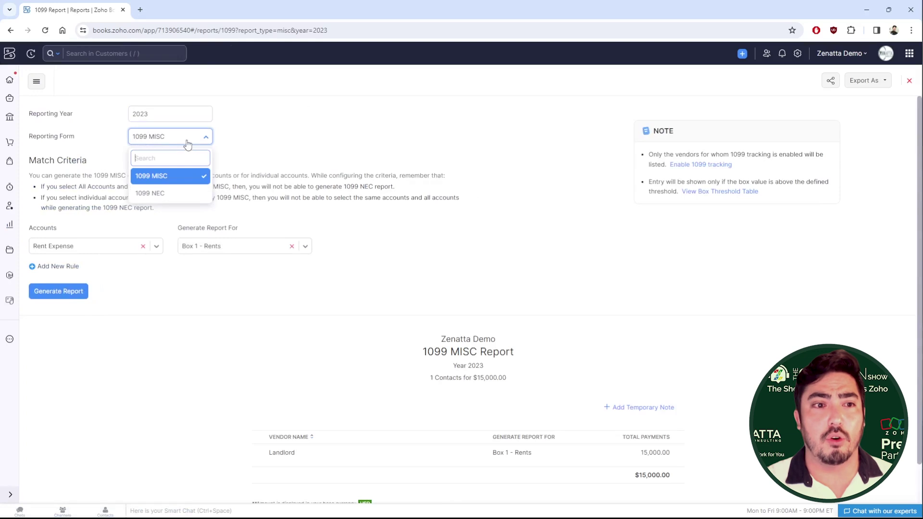
click(240, 145)
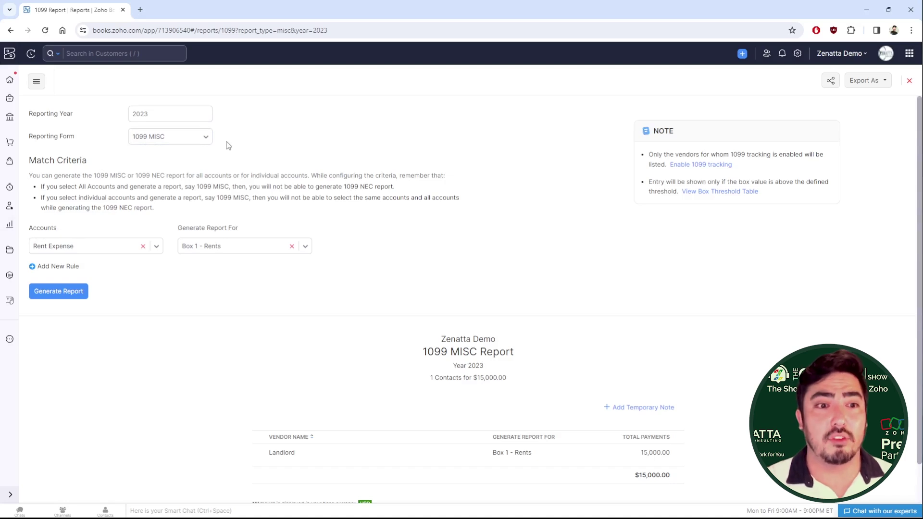
scroll(332, 230, down, 1)
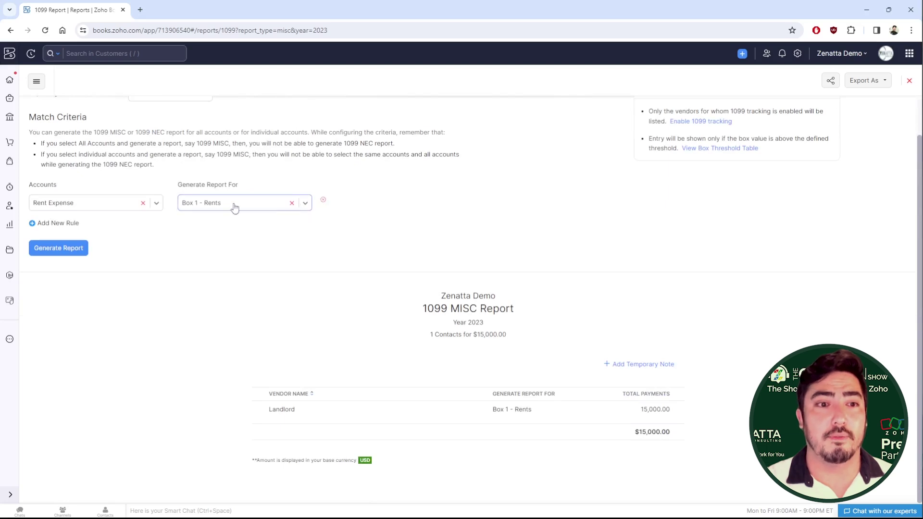
click(305, 204)
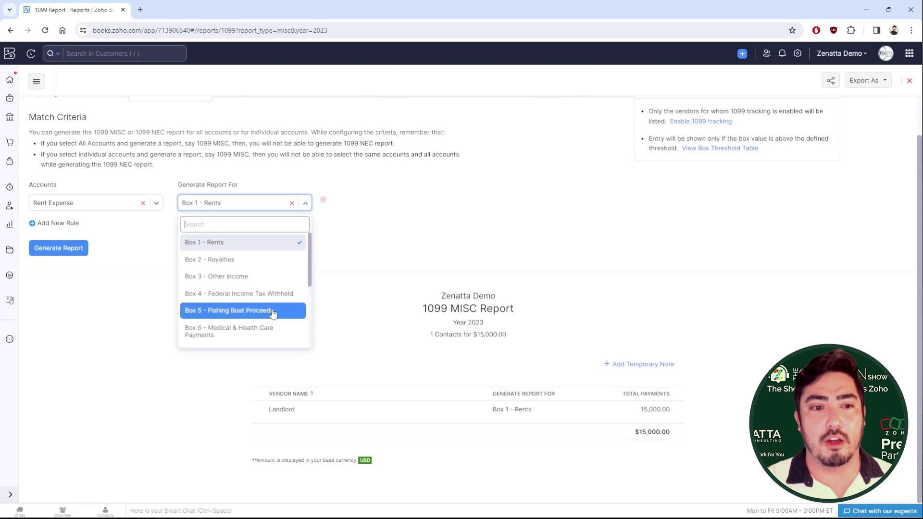
click(387, 235)
scroll(712, 174, up, 1)
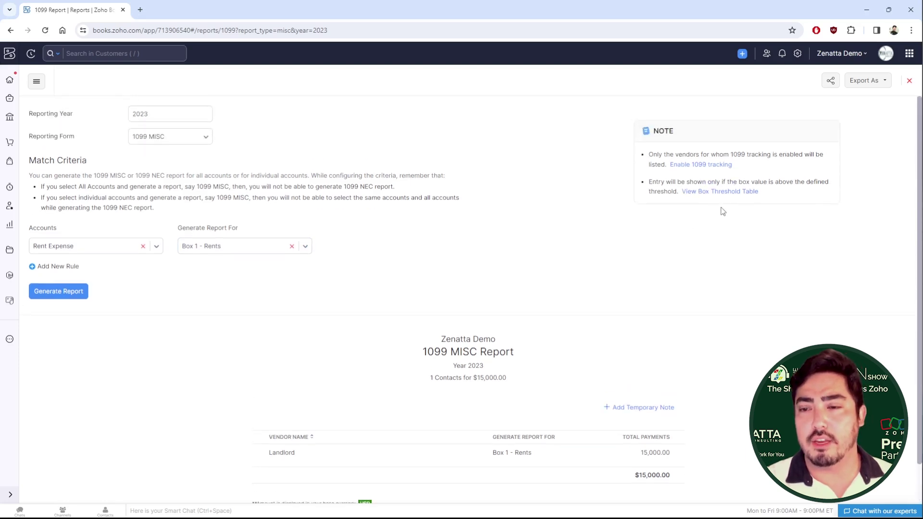
right_click(705, 195)
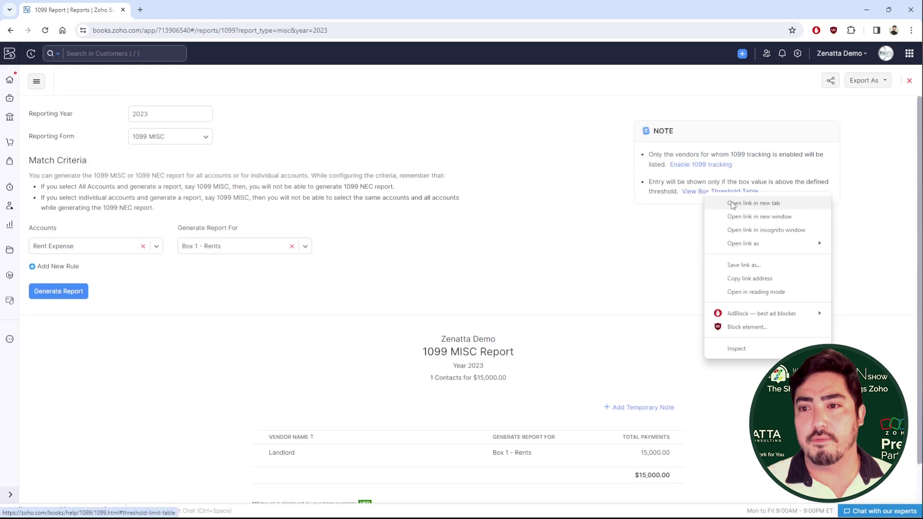
Review the 1099 MISC box threshold table in a new tab, then add a second criteria rule
click(734, 207)
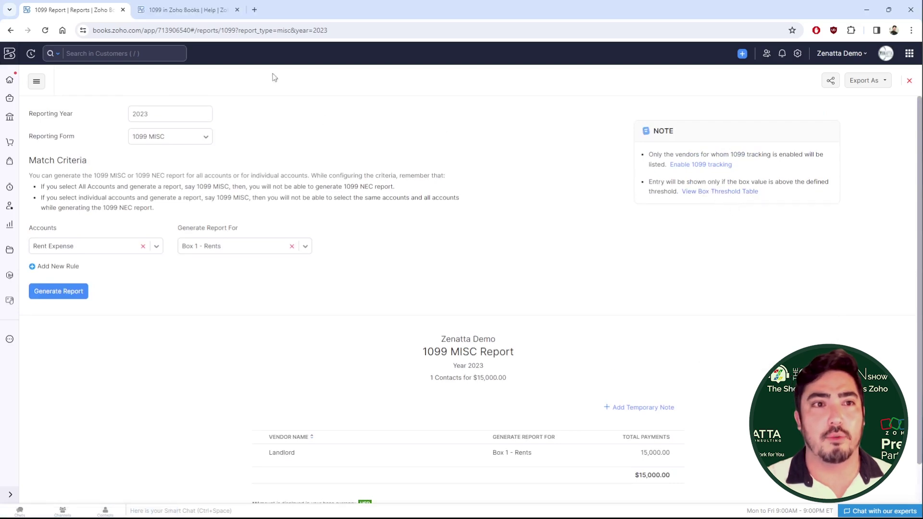
click(187, 13)
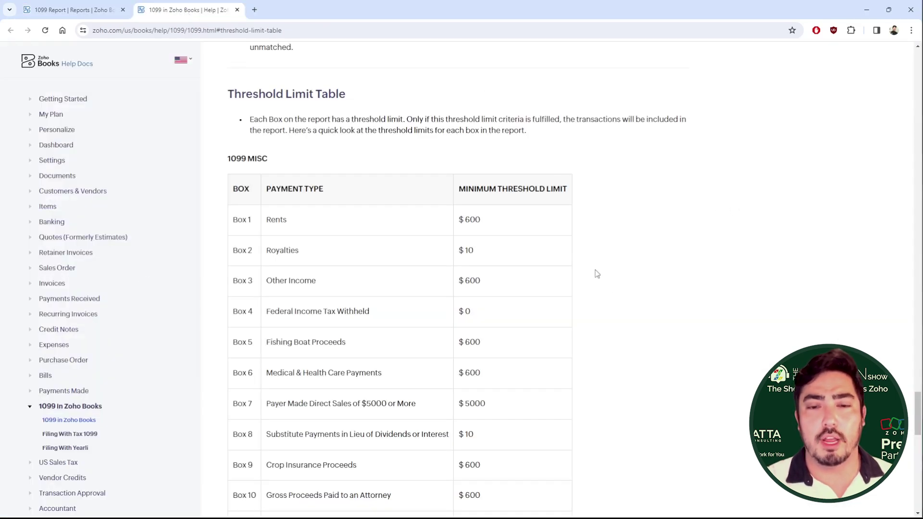
scroll(495, 202, down, 2)
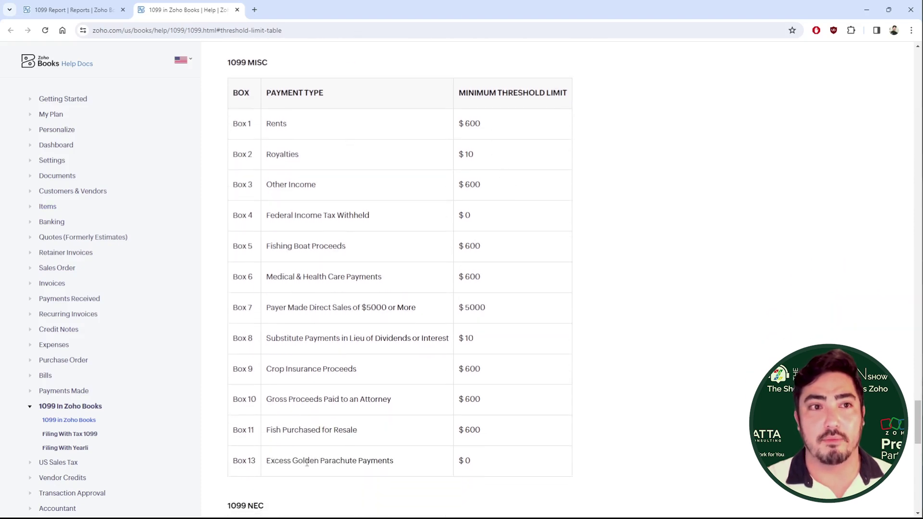
key(ctrl+shift+Tab)
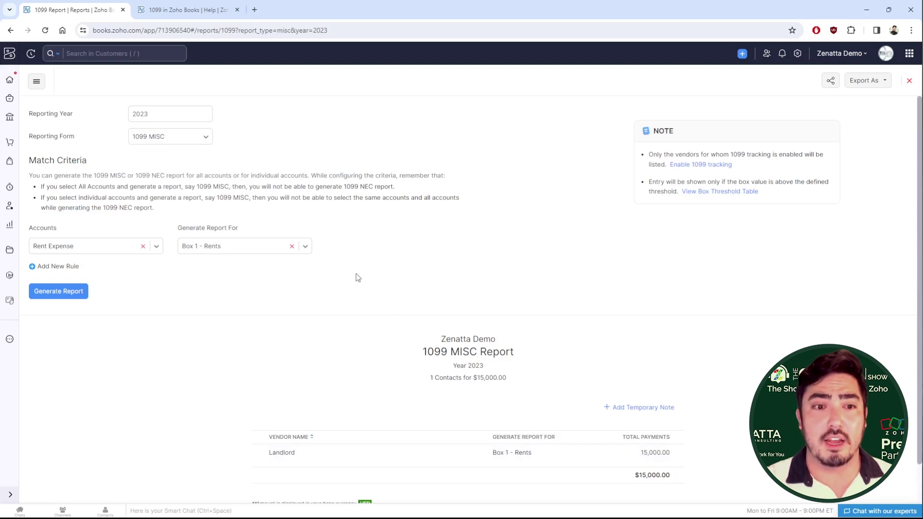
click(309, 250)
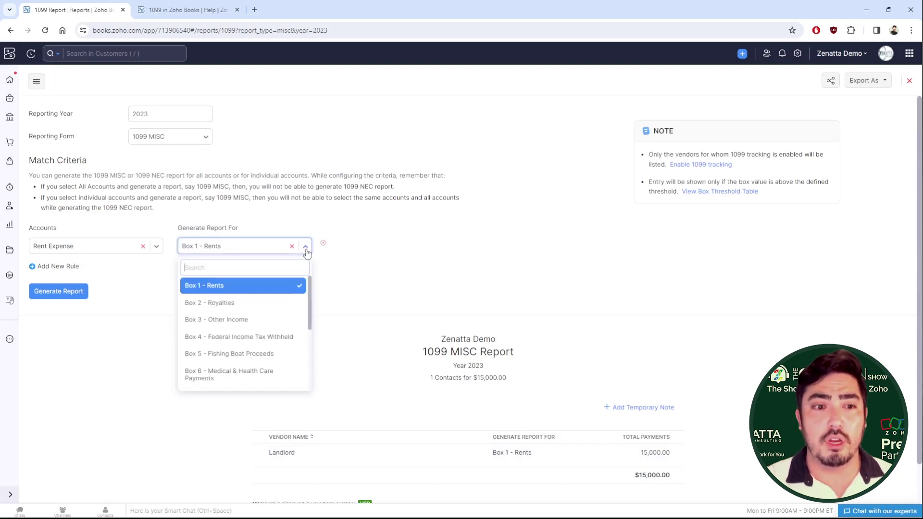
click(57, 267)
Remove the incomplete second rule, regenerate the rent-only report, and open Landlord's $9,000 transactions
click(242, 270)
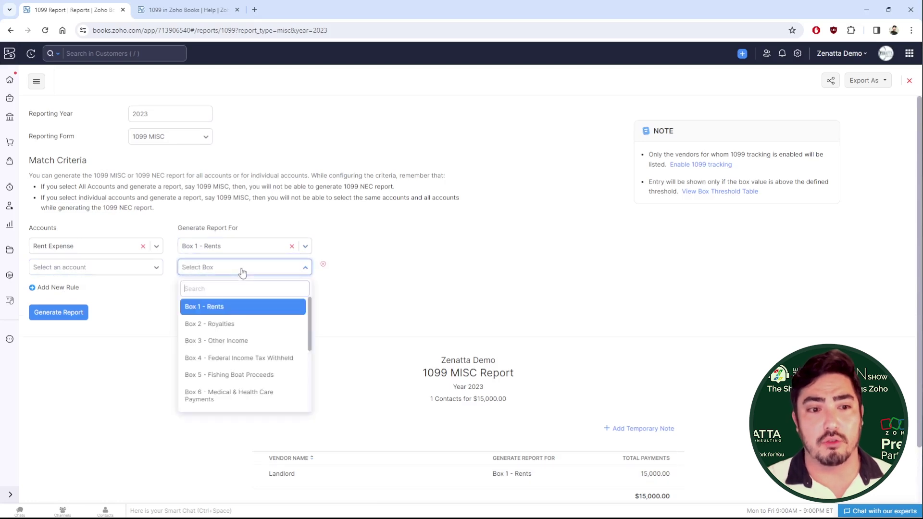
click(241, 323)
click(132, 271)
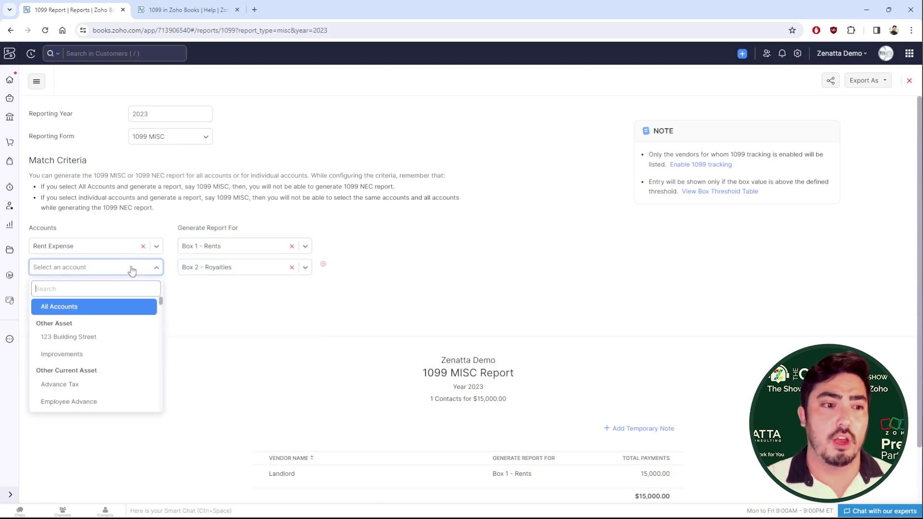
click(281, 332)
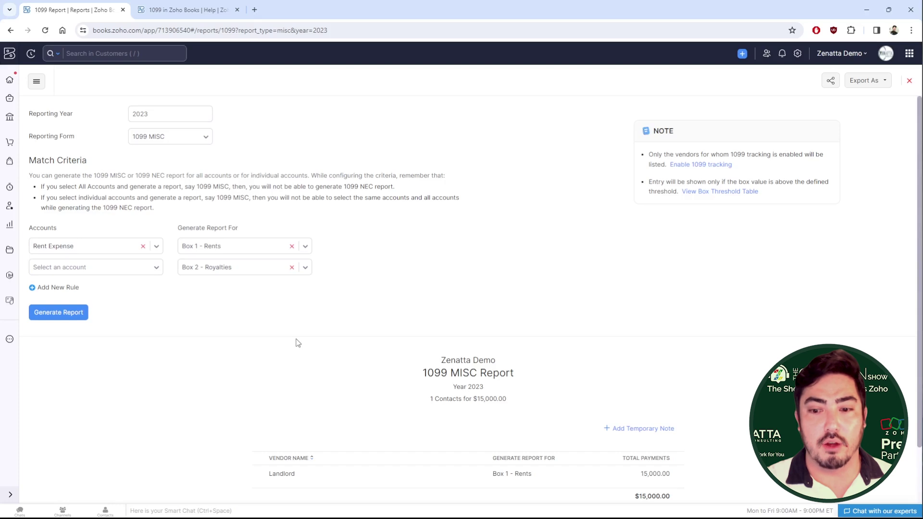
click(324, 268)
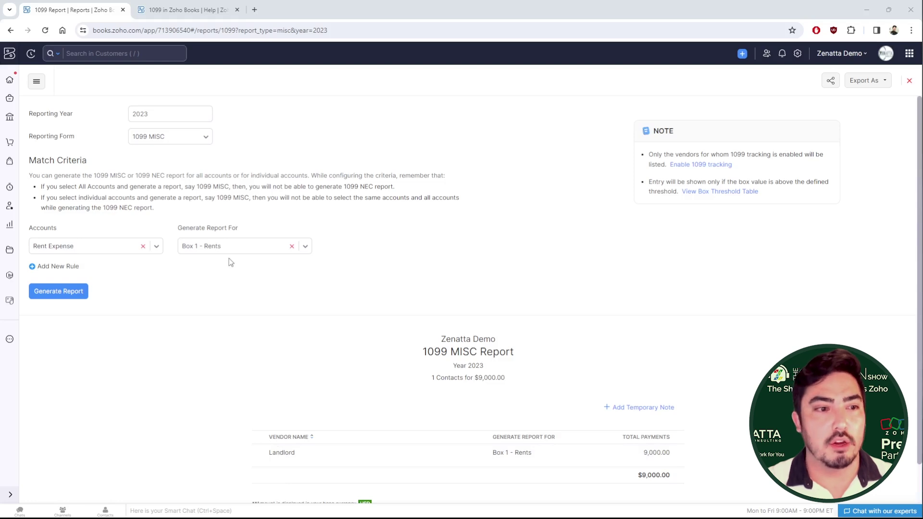
click(57, 292)
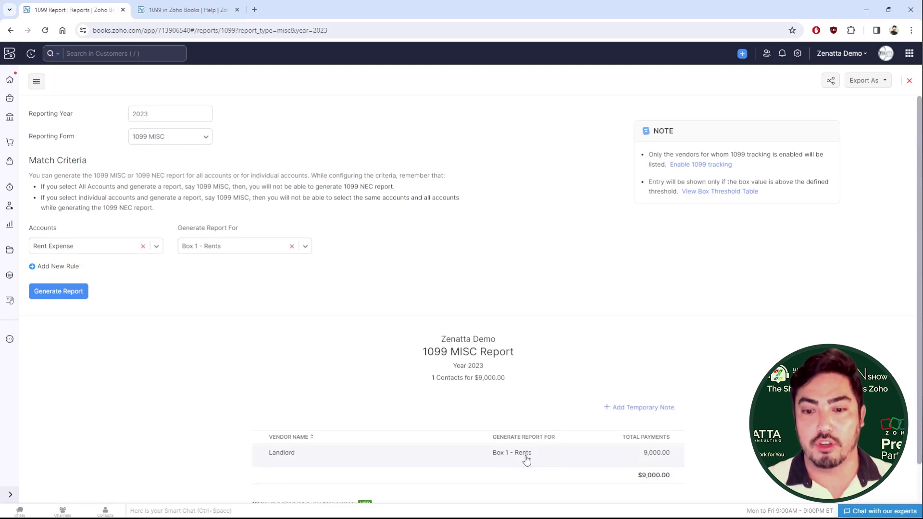
click(657, 453)
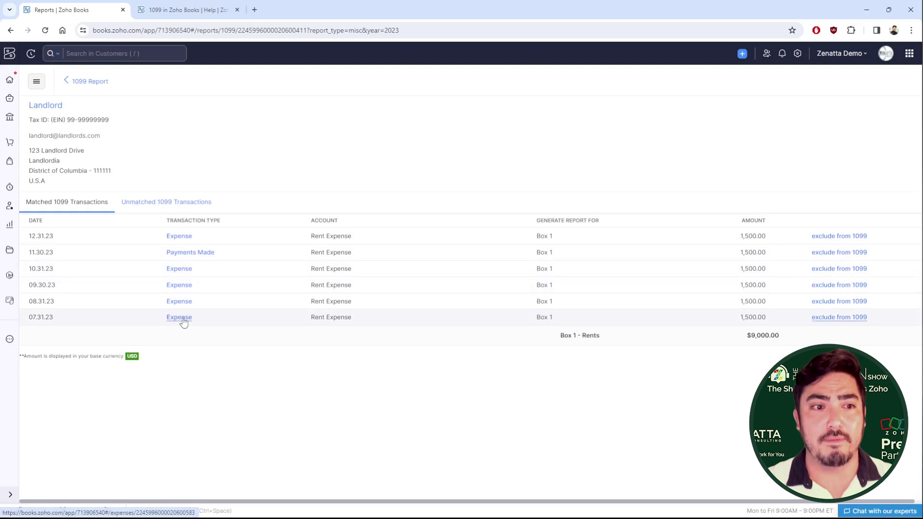
click(166, 205)
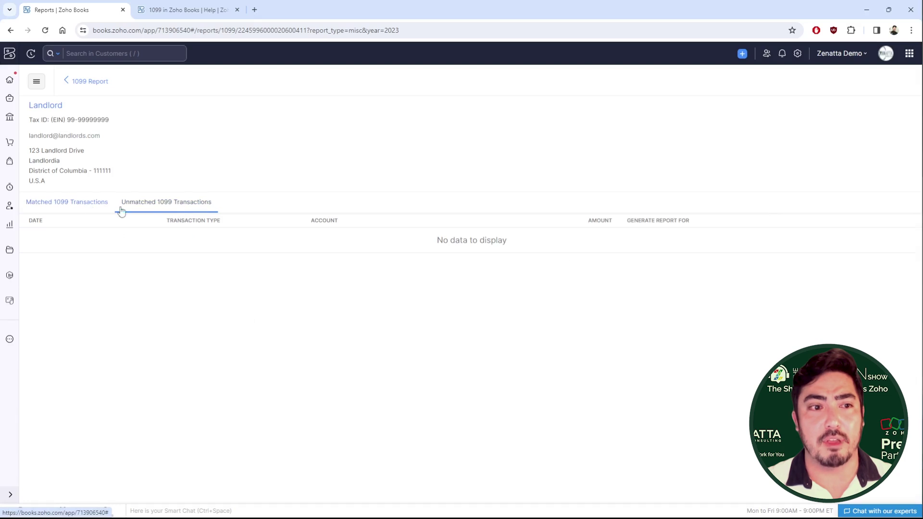
click(90, 207)
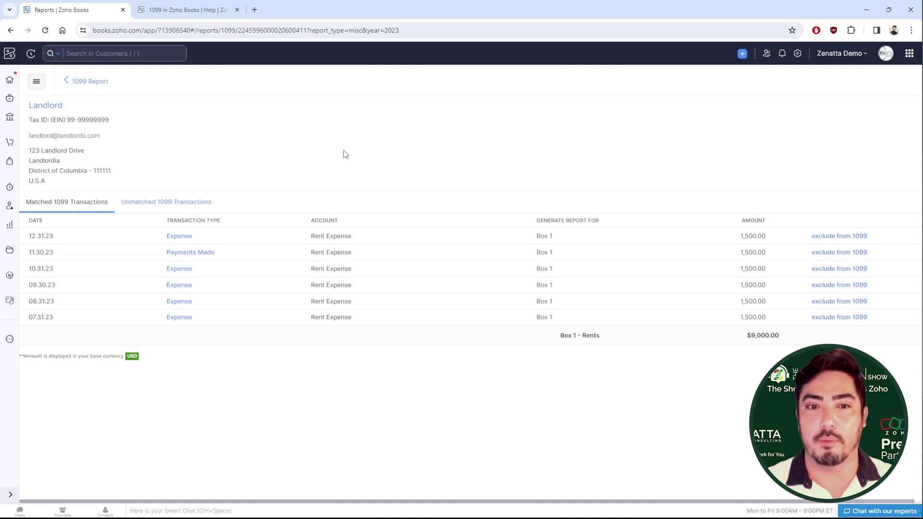
click(98, 82)
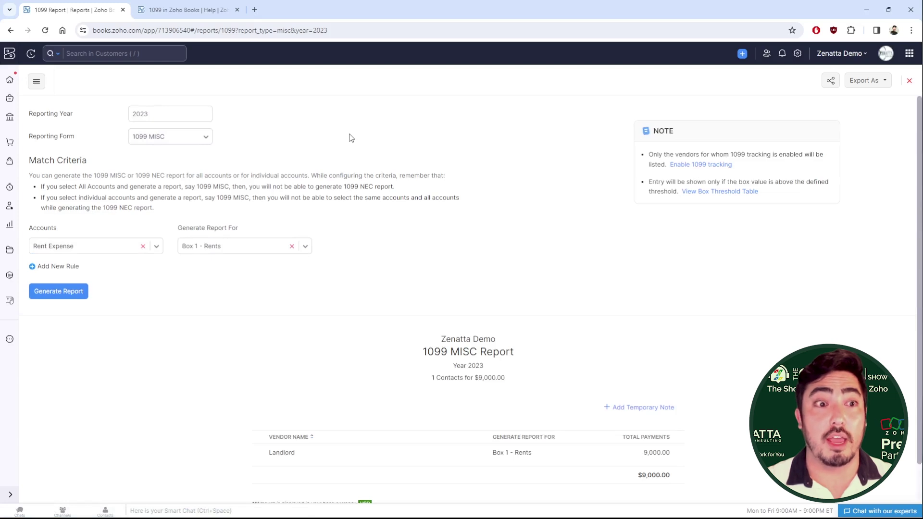
Switch the reporting form to 1099 NEC, keeping Consultant Expense on Box 1
click(207, 139)
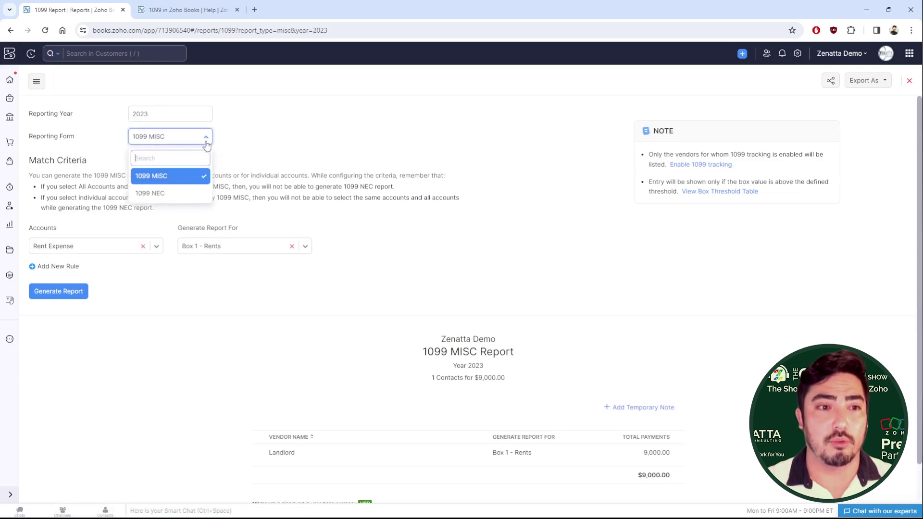
click(173, 194)
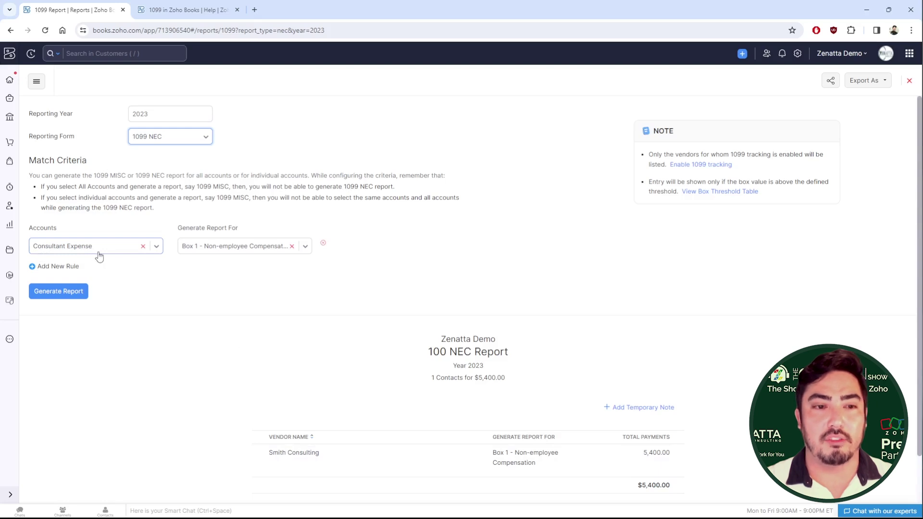
click(306, 248)
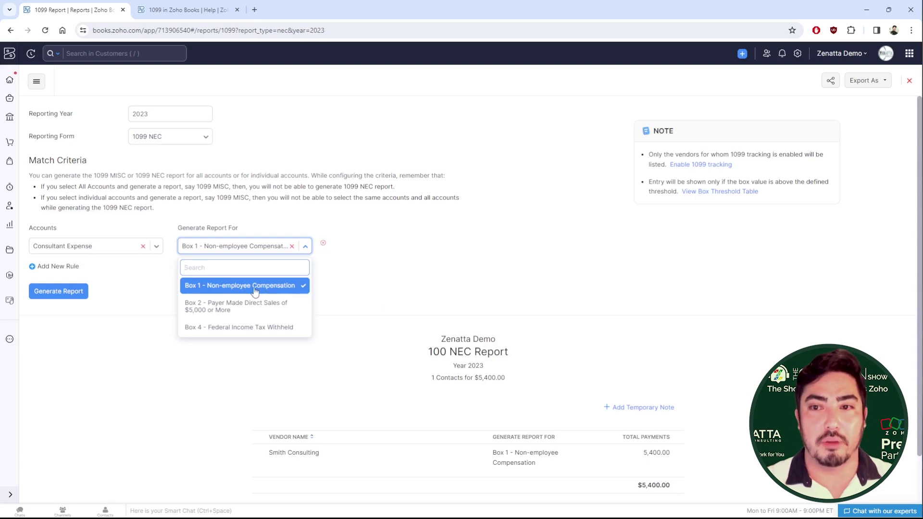
click(159, 297)
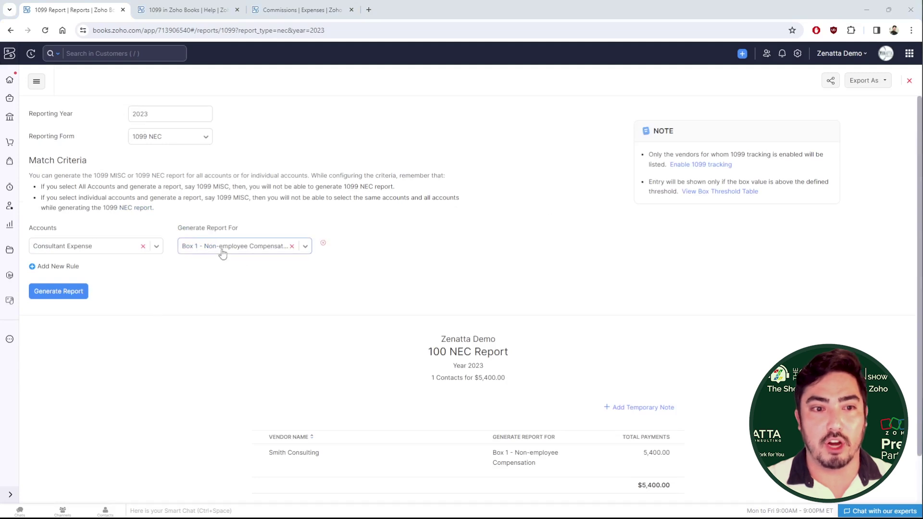
Add Commissions under Box 1 - Non-employee Compensation, regenerate, and open Smith Consulting's transactions
click(58, 268)
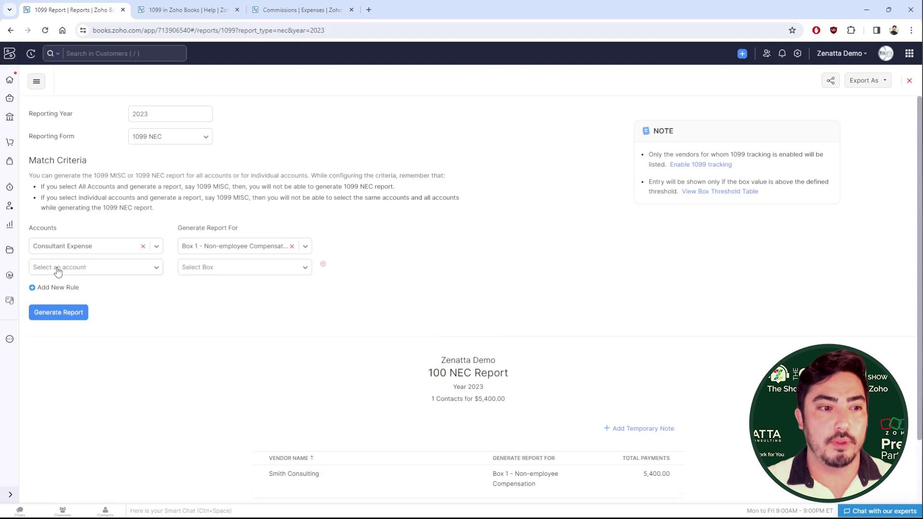
click(92, 272)
text(com)
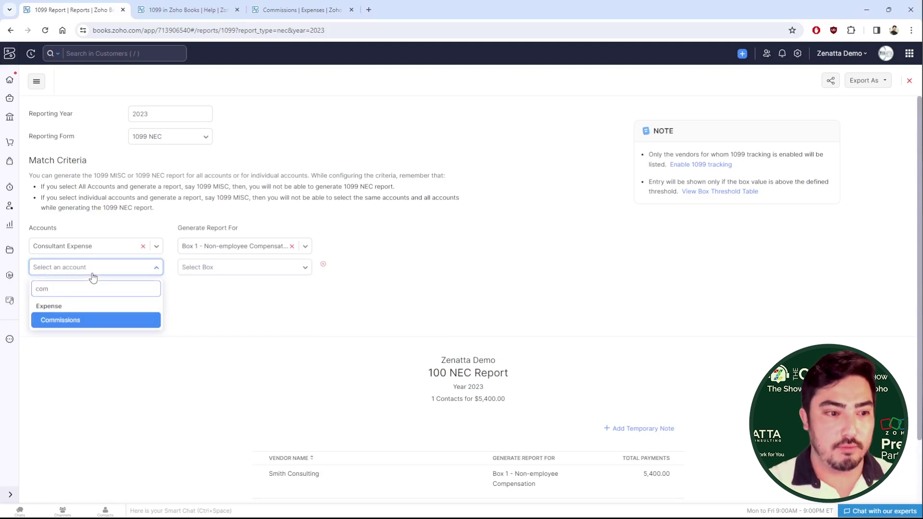
click(103, 321)
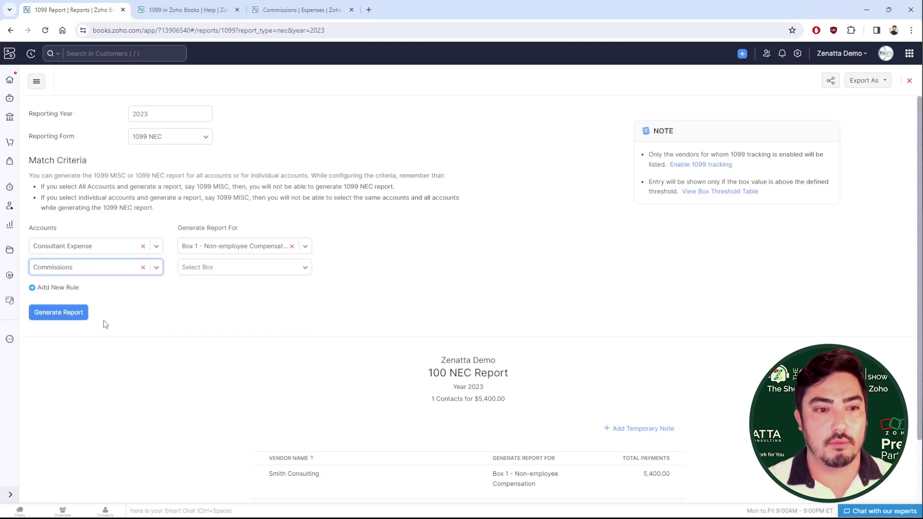
click(227, 267)
click(231, 308)
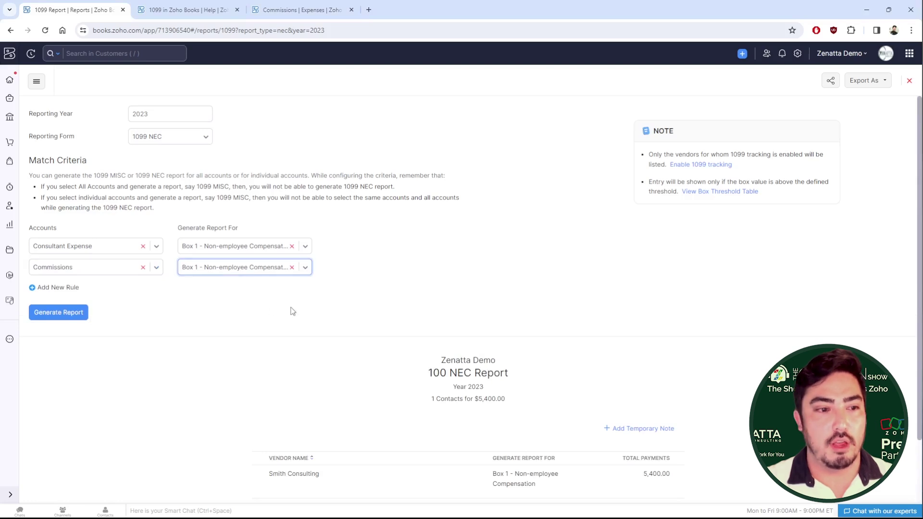
click(70, 315)
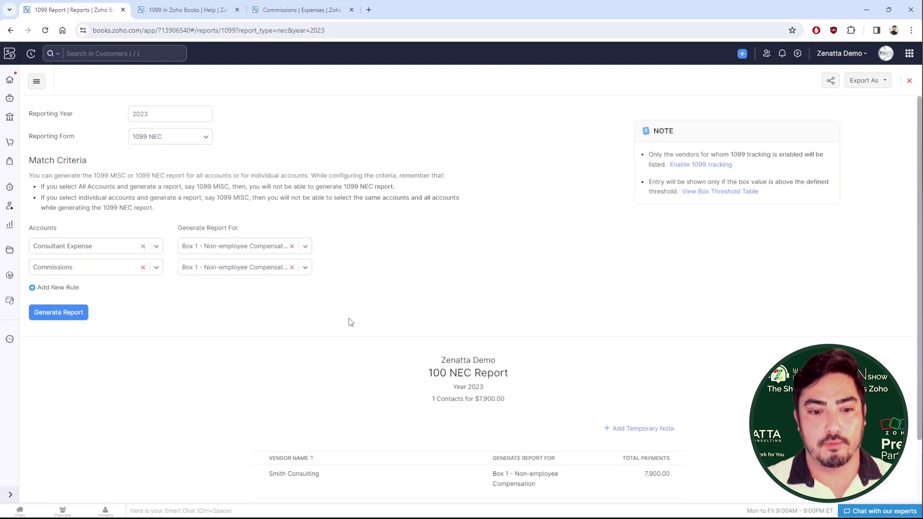
scroll(348, 322, down, 1)
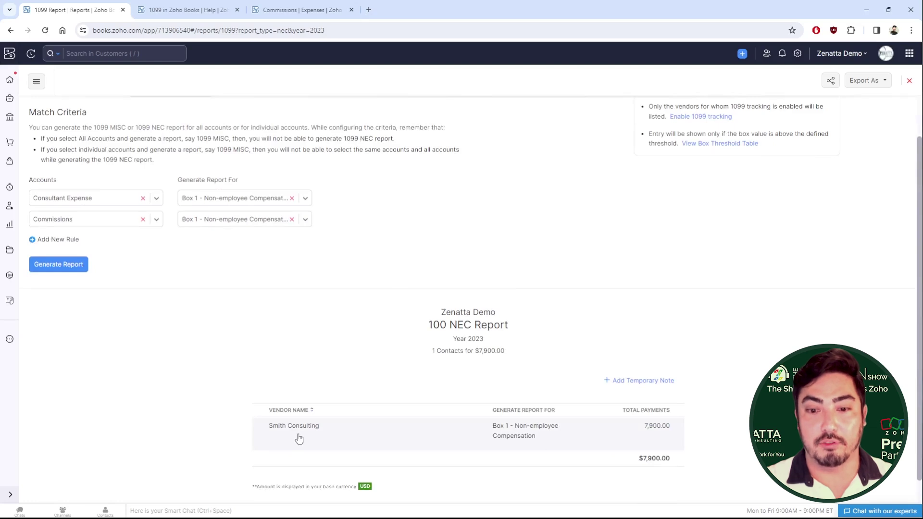
click(518, 437)
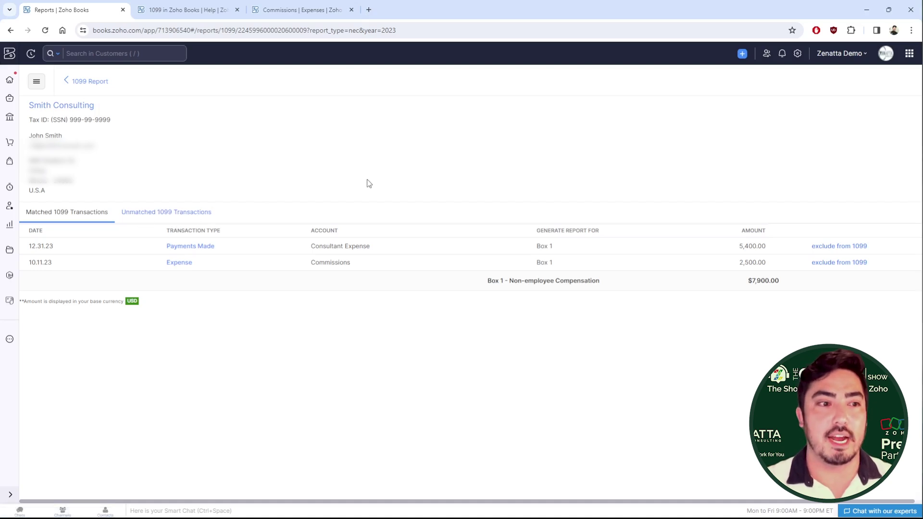
Open the organisation Settings page from the gear icon
click(796, 55)
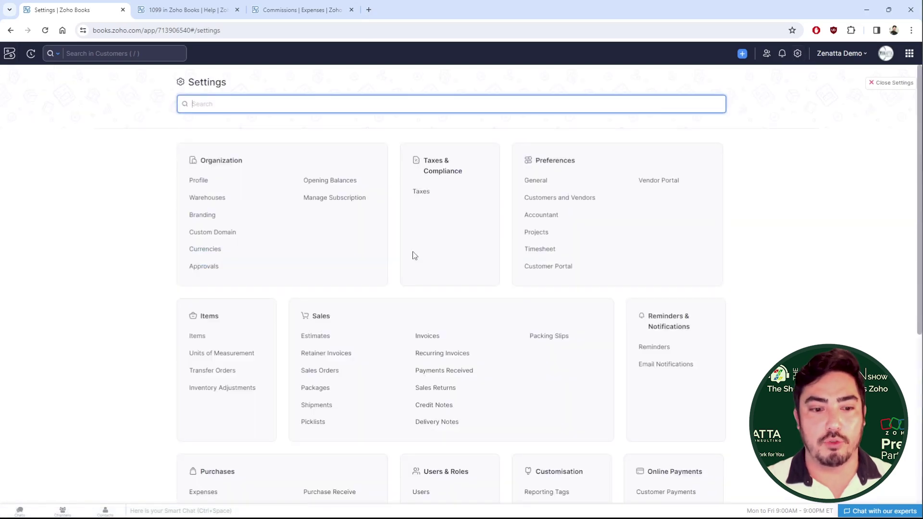
Open the 1099 Filing integrations page listing Tax1099 and Yearli
scroll(413, 254, down, 2)
scroll(412, 253, down, 4)
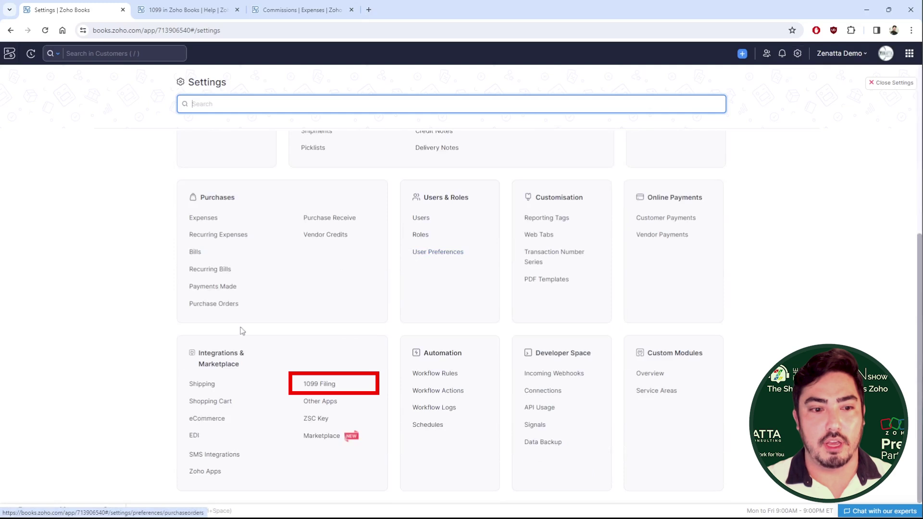
click(324, 389)
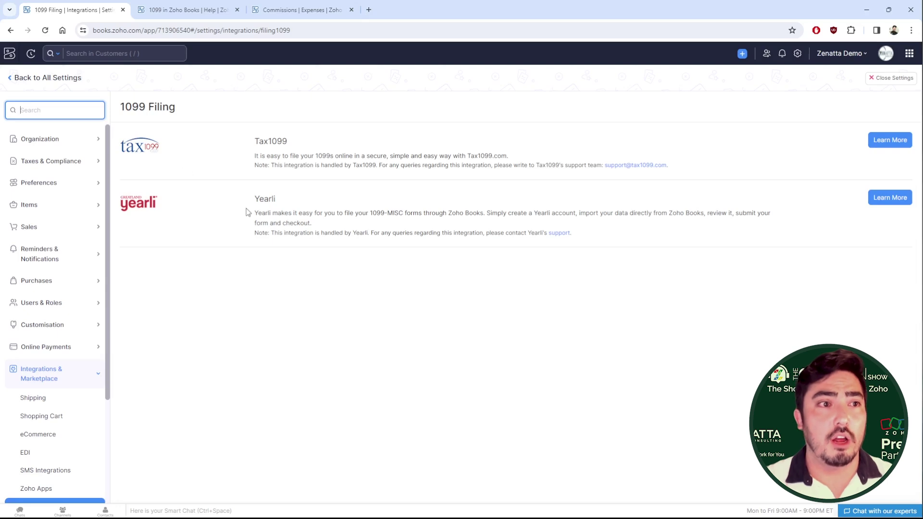
Close Settings and reopen the 1099 Report from Reports, showing Landlord at $9,000
click(901, 84)
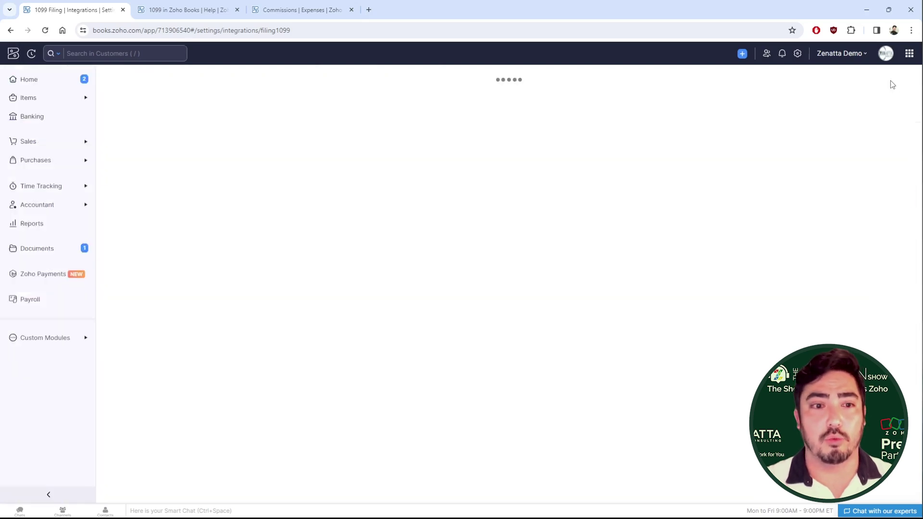
click(11, 227)
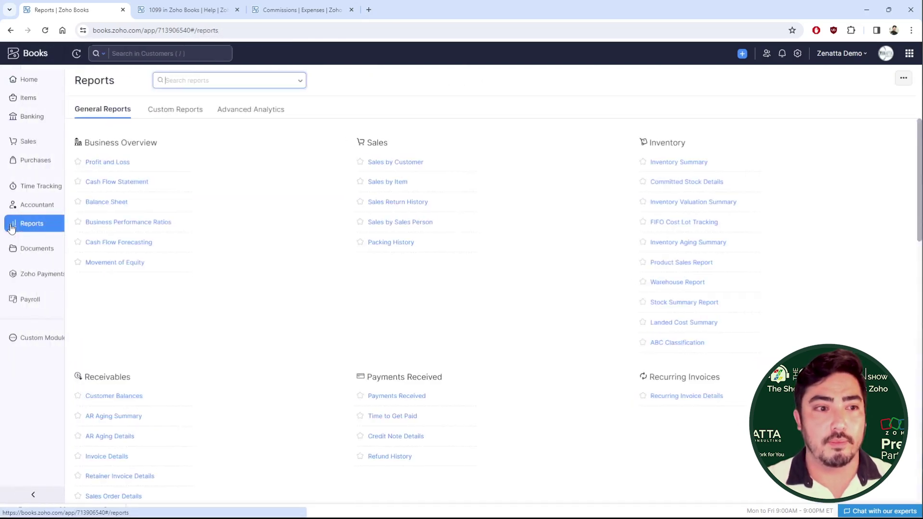
scroll(610, 432, down, 6)
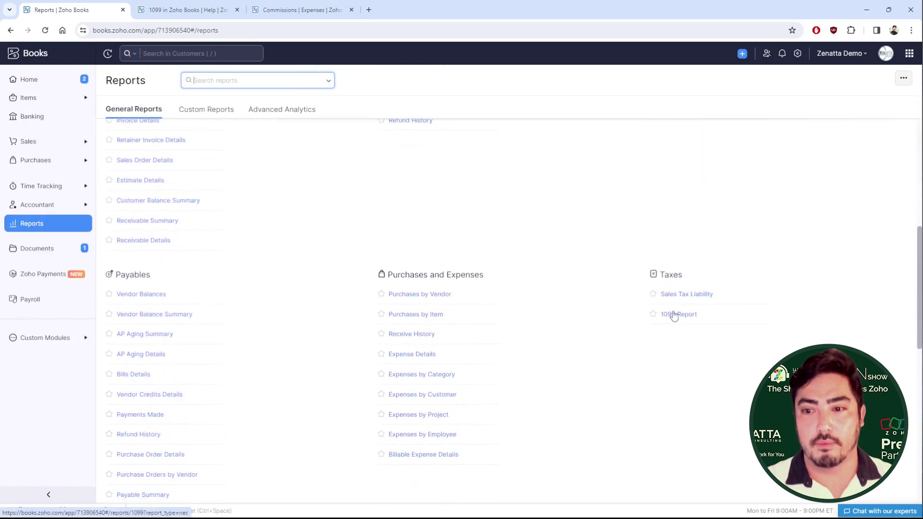
click(678, 314)
scroll(591, 211, up, 1)
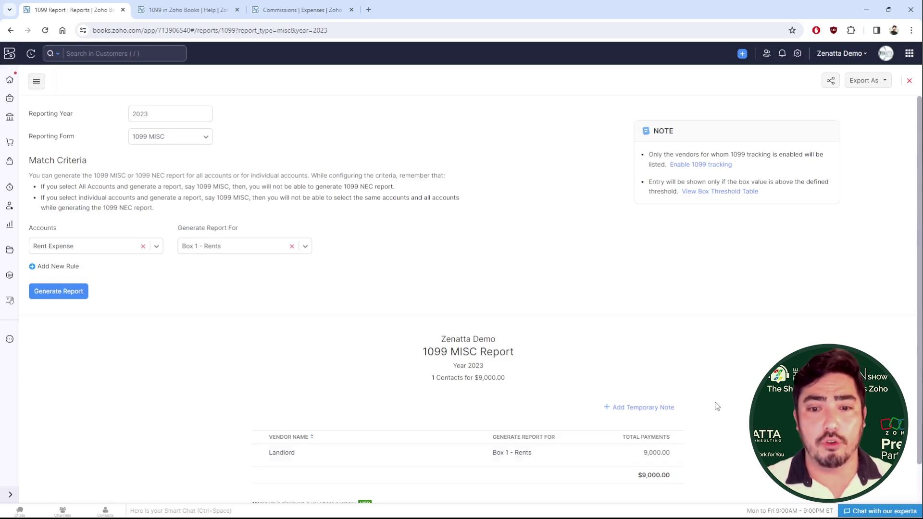
Show the report's export formats: PDF, XLSX, XLS and CSV
click(872, 81)
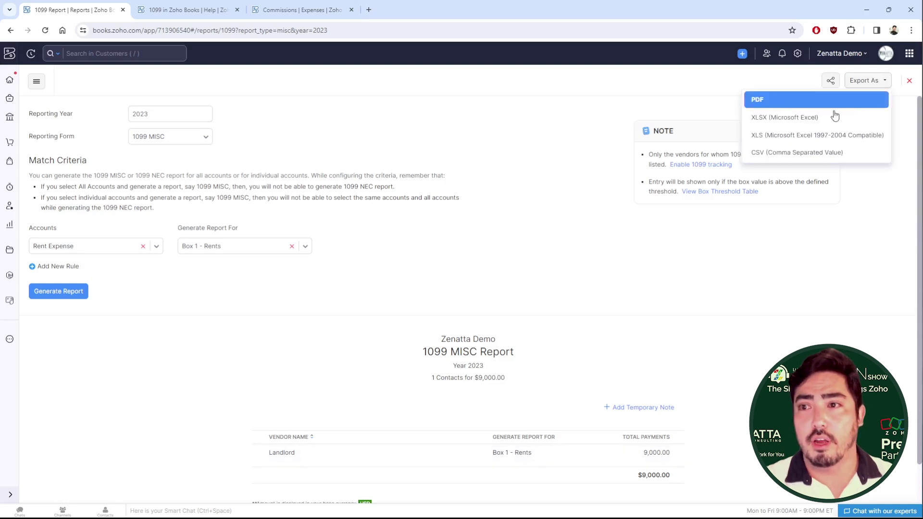